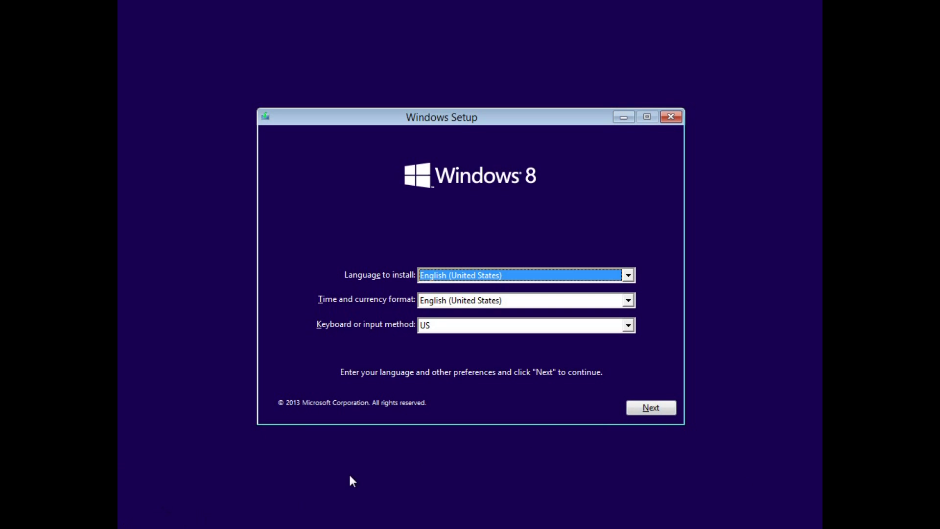
# Keep English (United States) language, time format and US keyboard, and continue
pyautogui.click(645, 408)
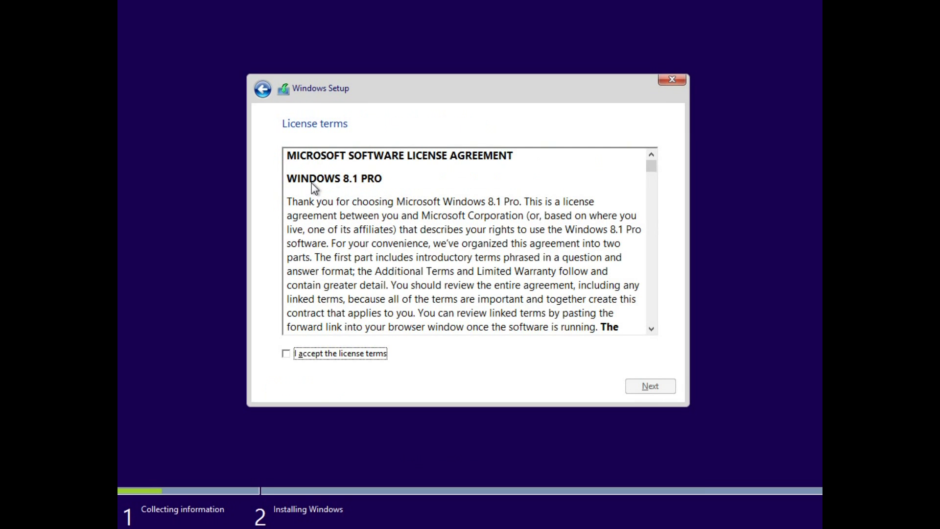
# Scroll through the Windows 8.1 Pro license terms, accept them, and continue
pyautogui.moveTo(311, 184); pyautogui.dragTo(401, 183)
pyautogui.click(392, 248)
pyautogui.moveTo(652, 167); pyautogui.dragTo(648, 328)
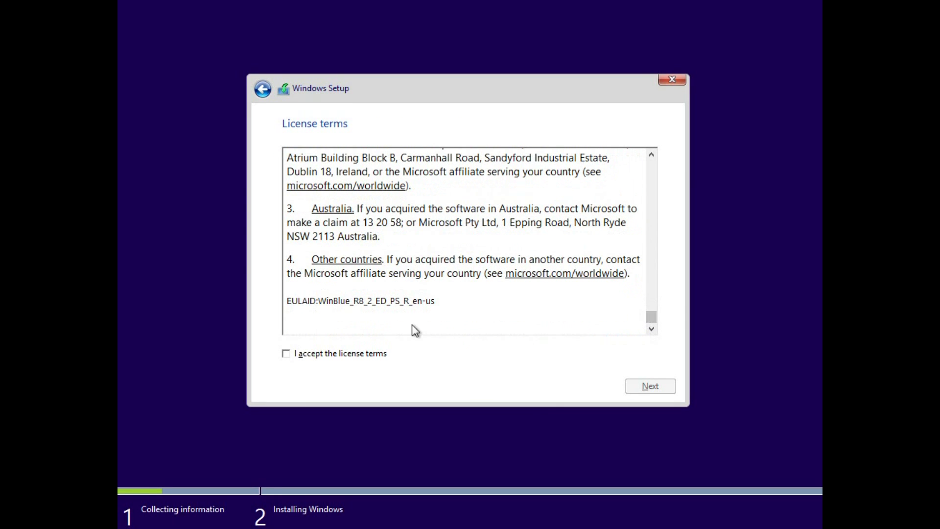
pyautogui.click(288, 355)
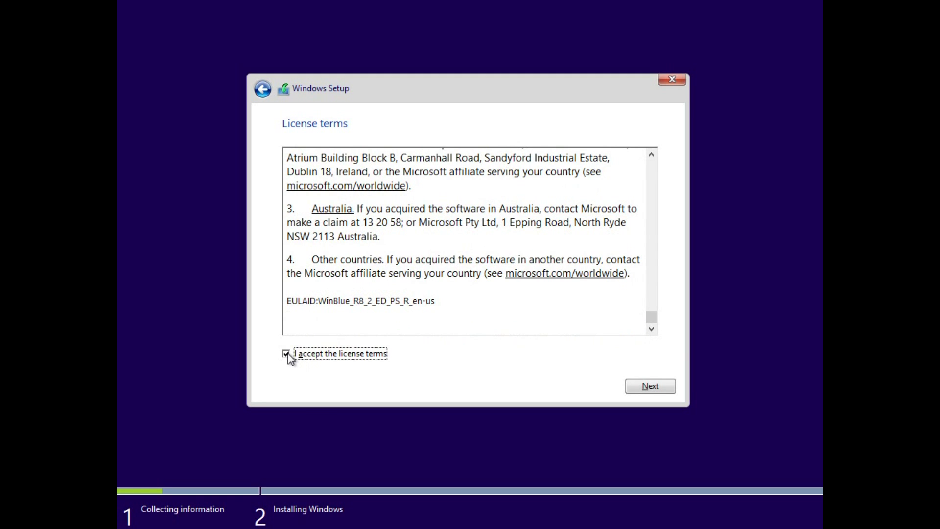
pyautogui.click(647, 385)
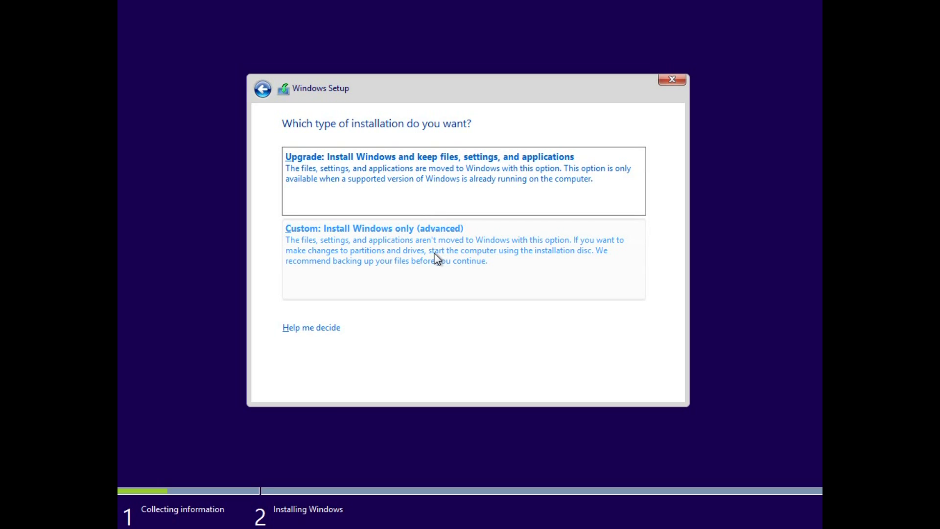
# Choose 'Custom: Install Windows only (advanced)' as the installation type
pyautogui.click(451, 279)
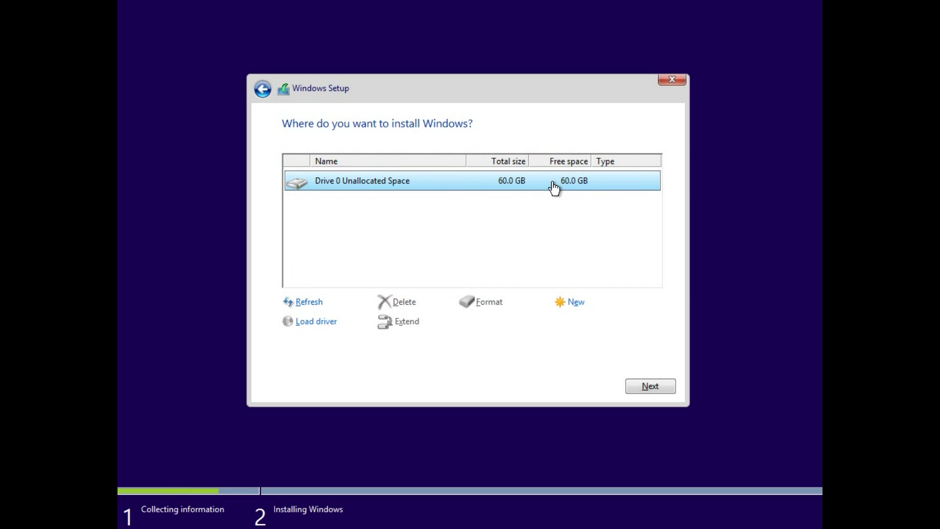
# Create a 61440 MB partition with its System Reserved partition and install on Partition 2
pyautogui.click(570, 305)
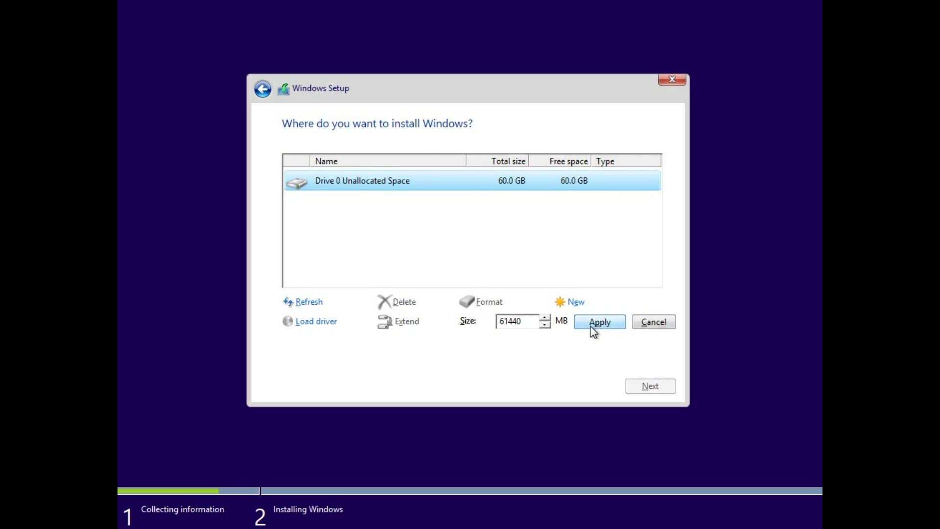
pyautogui.click(593, 328)
pyautogui.click(575, 322)
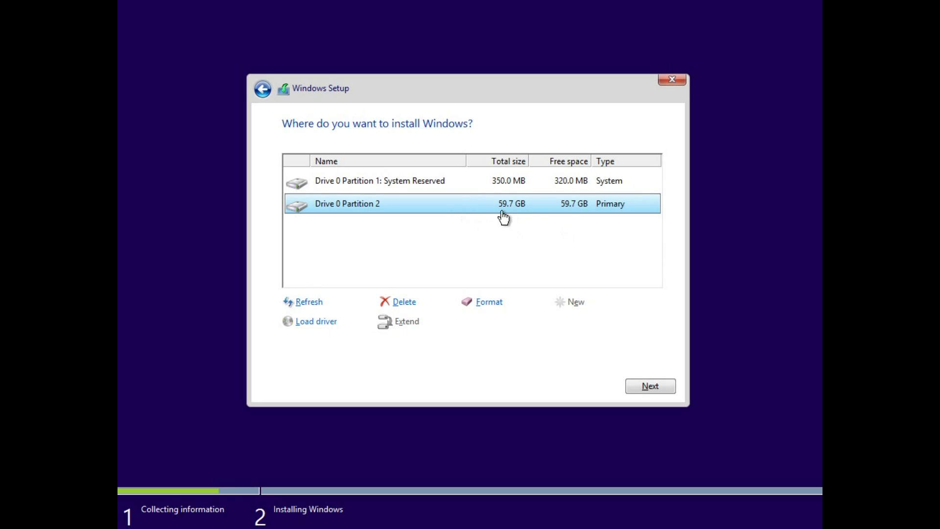
pyautogui.click(653, 389)
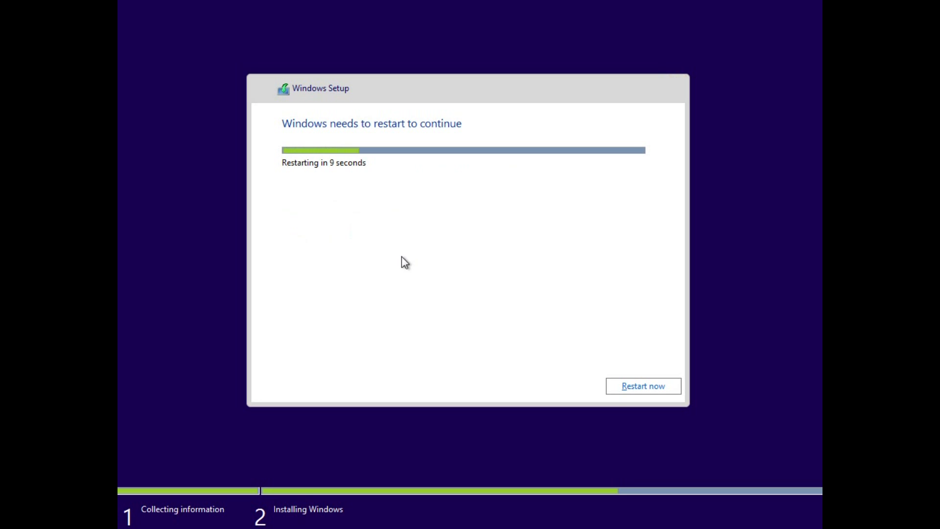
# Restart the computer right away when Setup asks
pyautogui.click(633, 386)
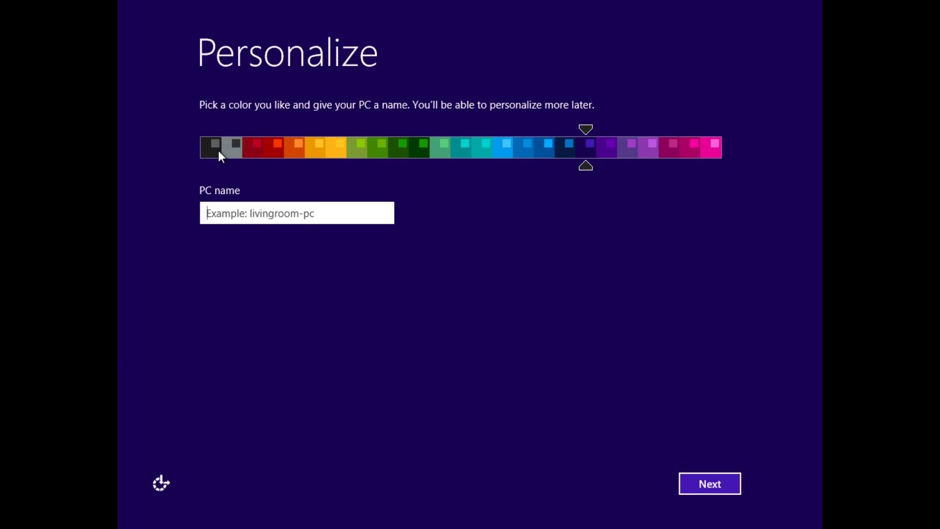
# Pick the orange colour scheme and name the PC 'TXA'
pyautogui.click(218, 151)
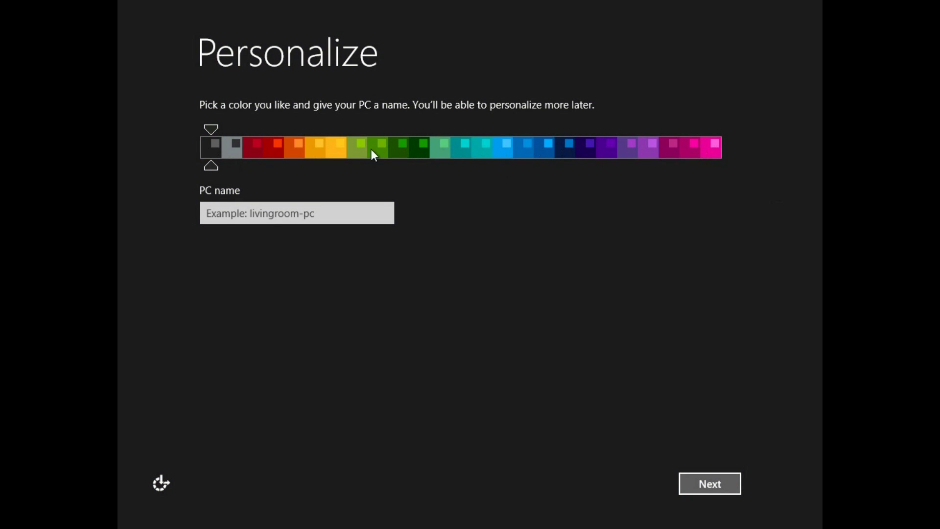
pyautogui.click(298, 151)
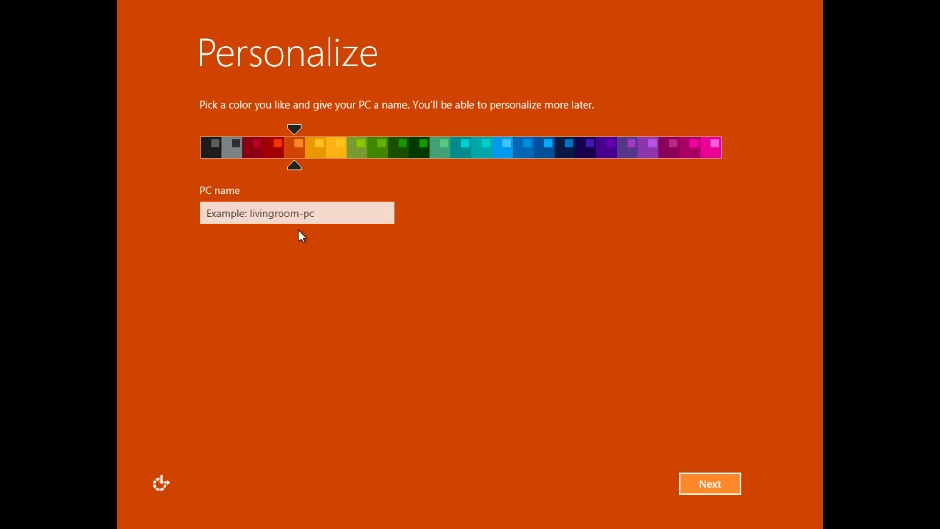
pyautogui.click(298, 219)
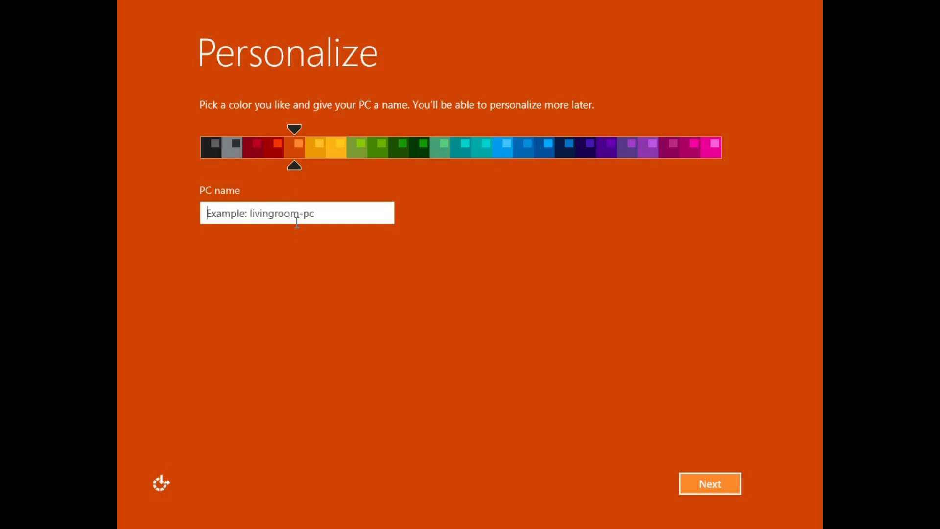
pyautogui.write('TXA')
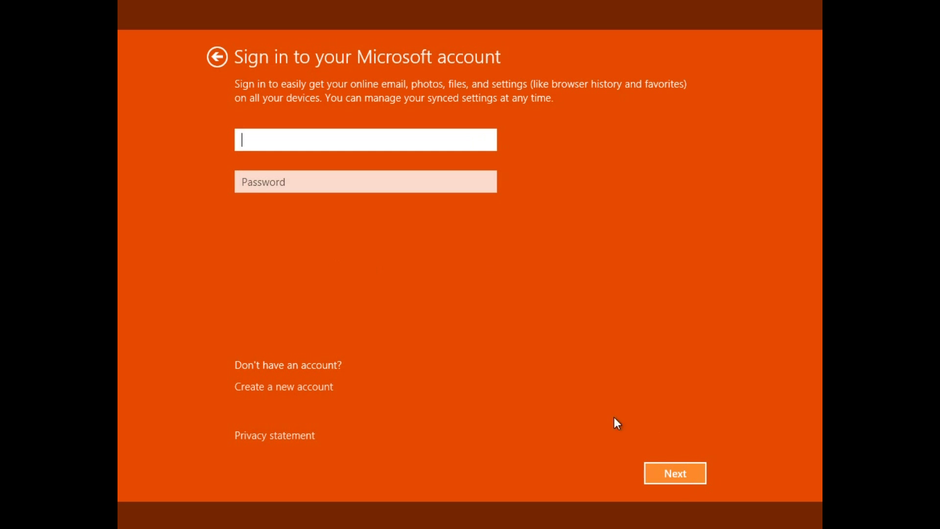
# Bypass the Microsoft account sign-in and choose 'Sign in without a Microsoft account'
pyautogui.click(654, 472)
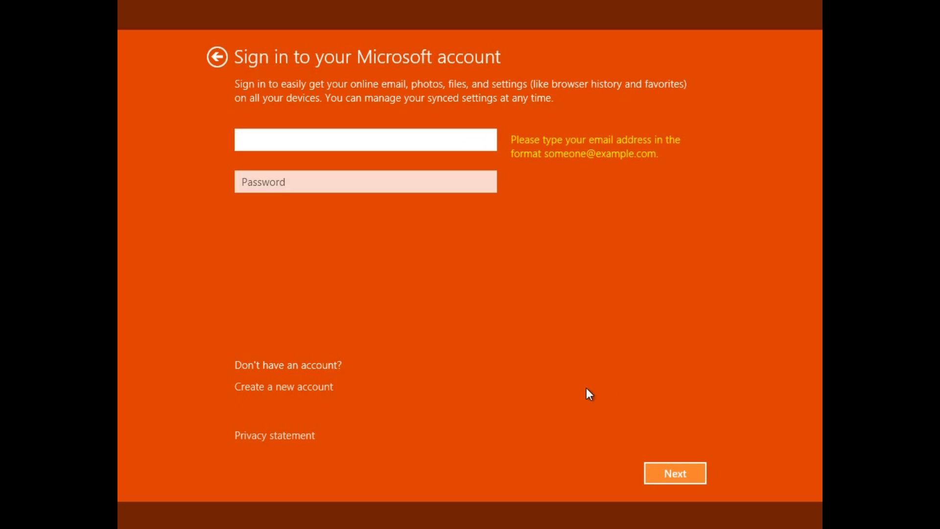
pyautogui.click(305, 388)
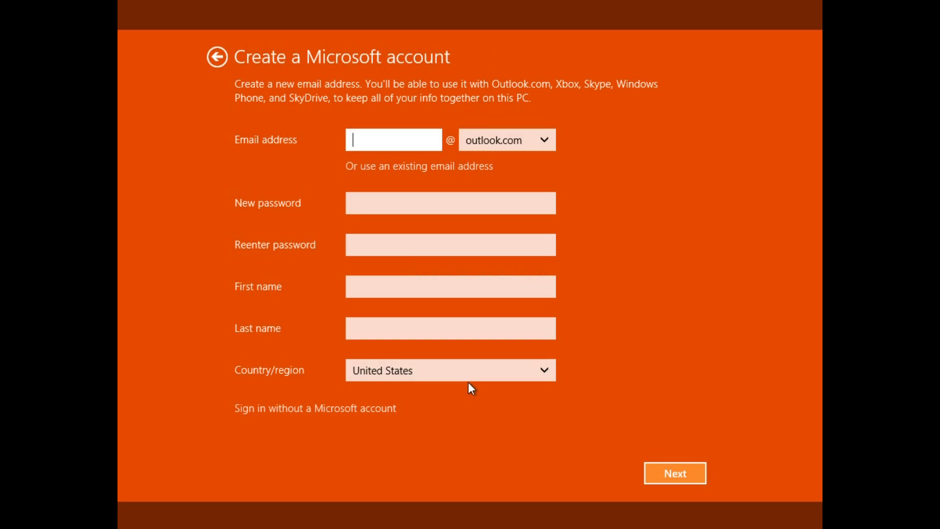
pyautogui.click(390, 411)
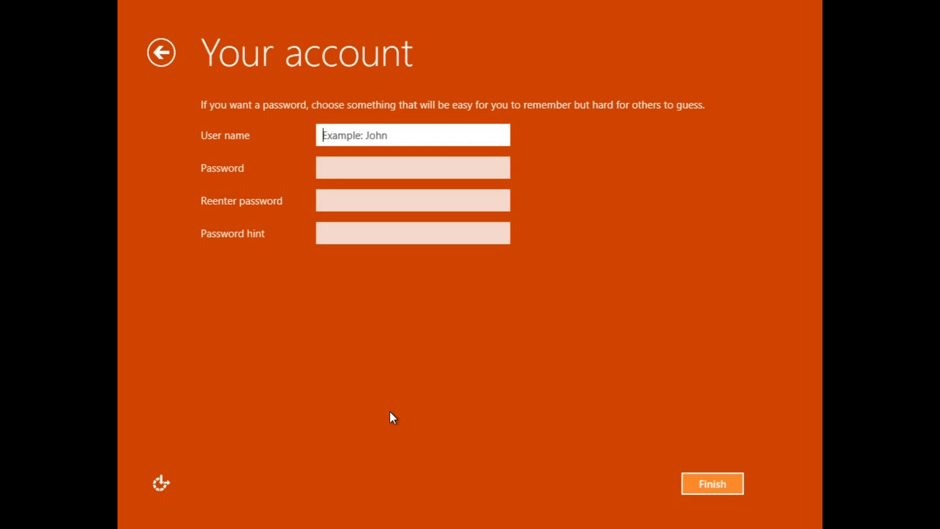
# Create the local account 'Tech X Arena' with no password and finish setup
pyautogui.click(420, 133)
pyautogui.write('Ma')
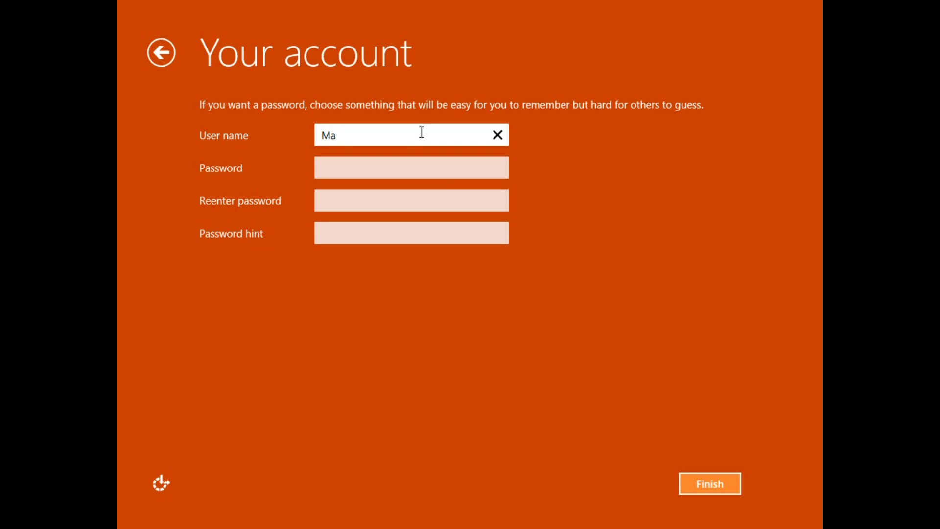
pyautogui.press('BackSpace')
pyautogui.press('BackSpace')
pyautogui.write('Tech X Arena')
pyautogui.click(705, 490)
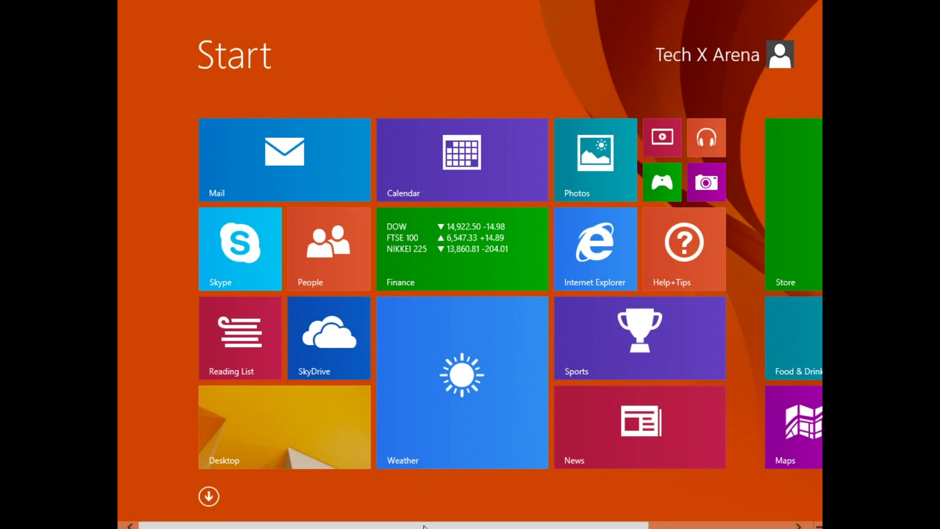
# Browse the Start screen tiles and the Apps list, then switch to the desktop
pyautogui.scroll(-3, 413, 467)
pyautogui.scroll(3, 360, 514)
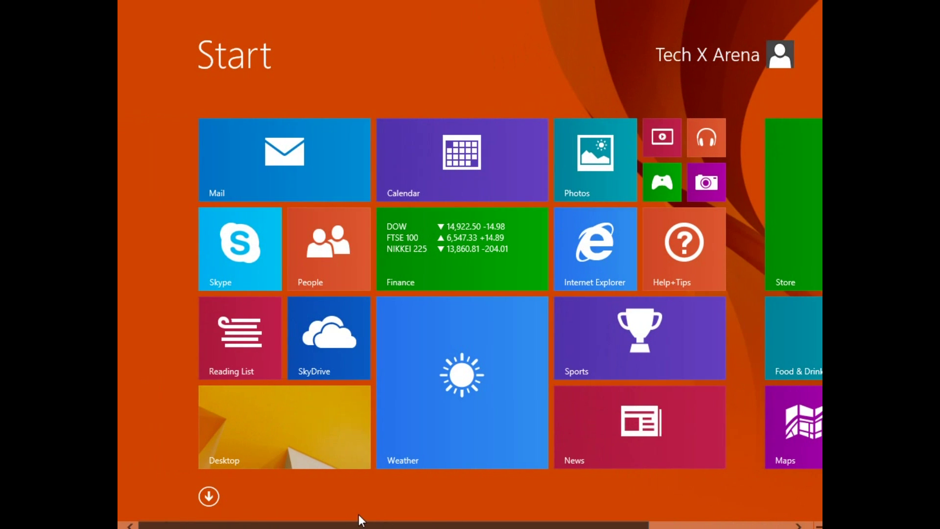
pyautogui.click(207, 496)
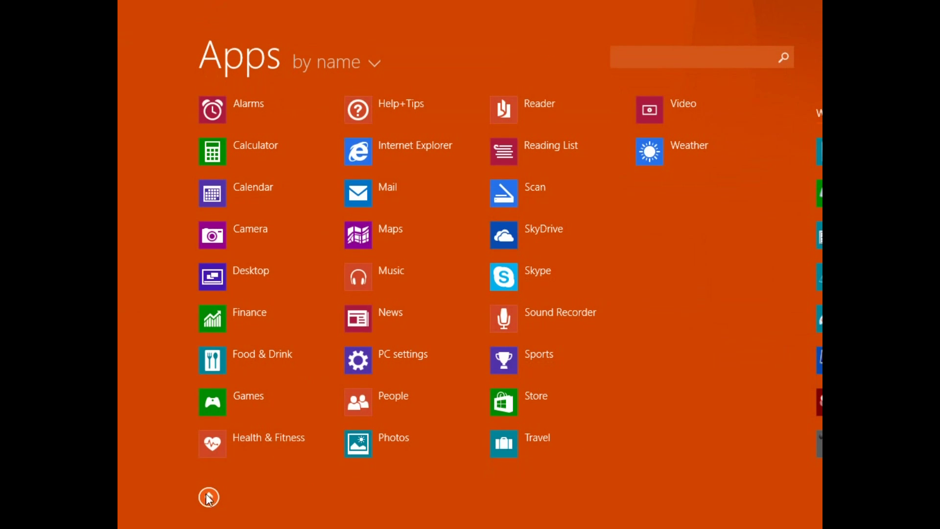
pyautogui.click(203, 497)
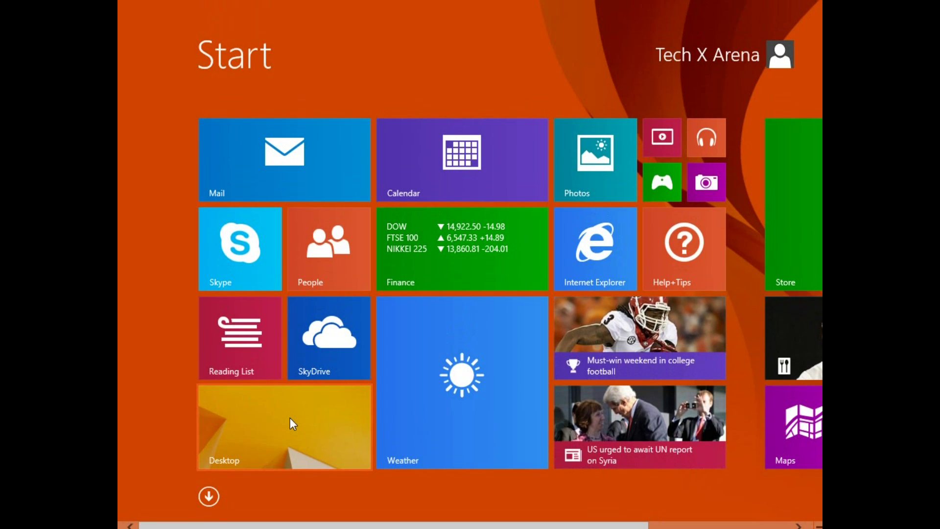
pyautogui.click(289, 419)
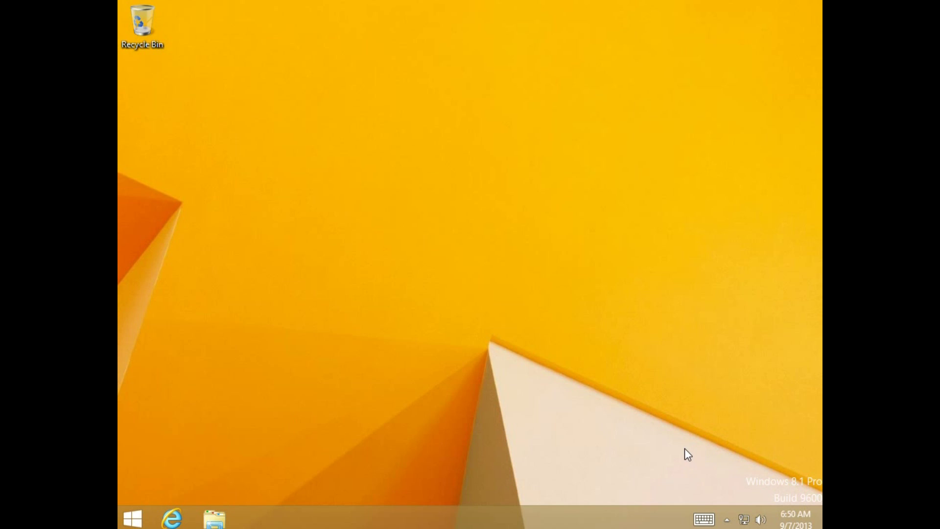
# Open System properties from This PC's Computer ribbon to view Windows 8.1 Pro system info
pyautogui.press('super+e')
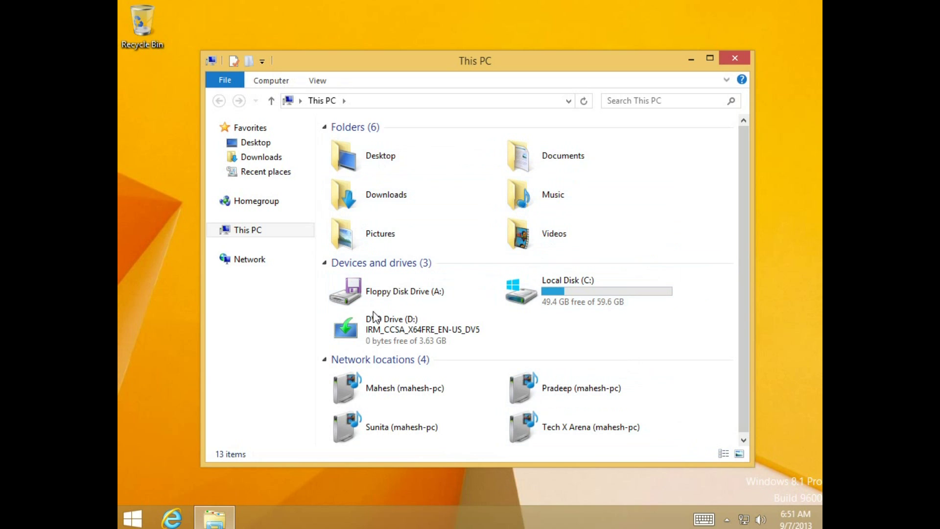
pyautogui.click(273, 81)
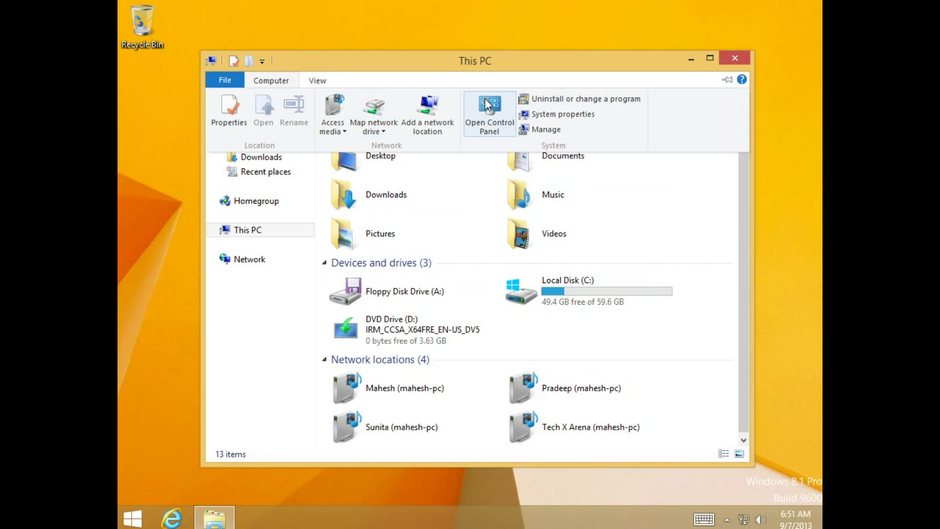
pyautogui.click(537, 115)
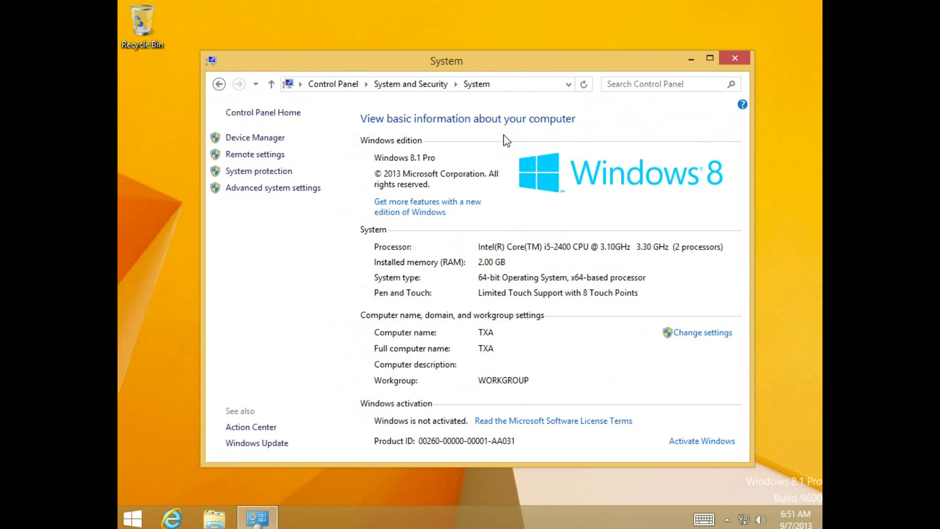